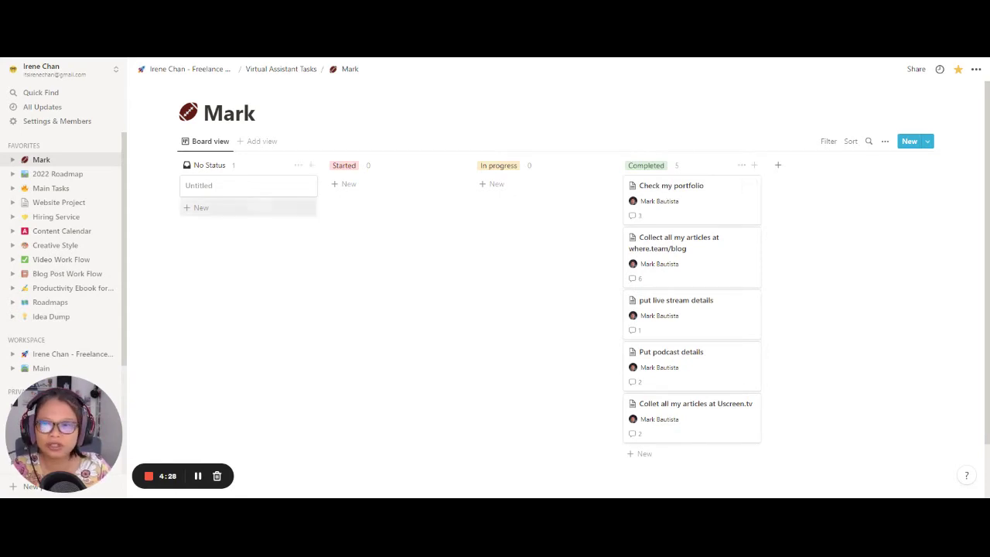
{"action": "left_click", "coordinate": [202, 187]}
{"action": "left_click", "coordinate": [151, 317]}
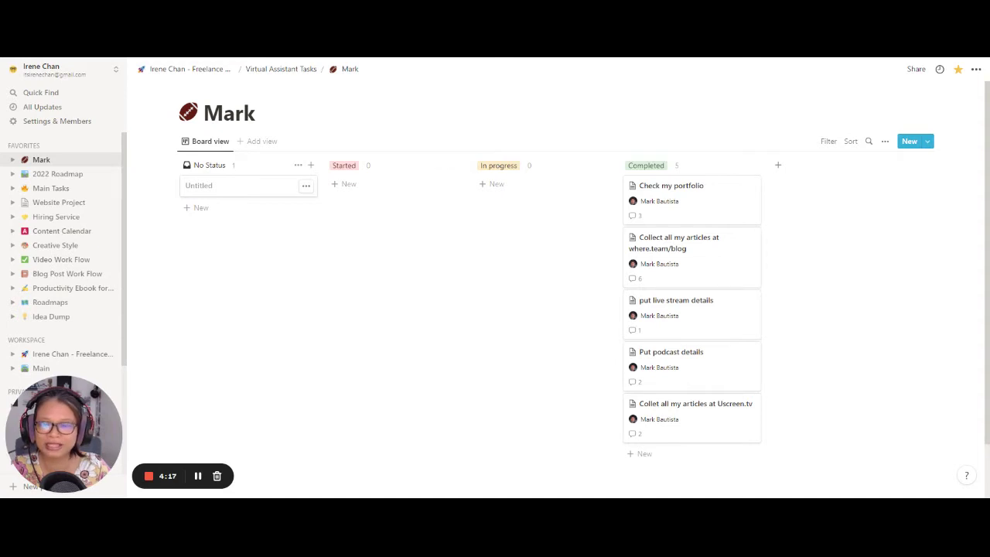
{"action": "left_click", "coordinate": [219, 191]}
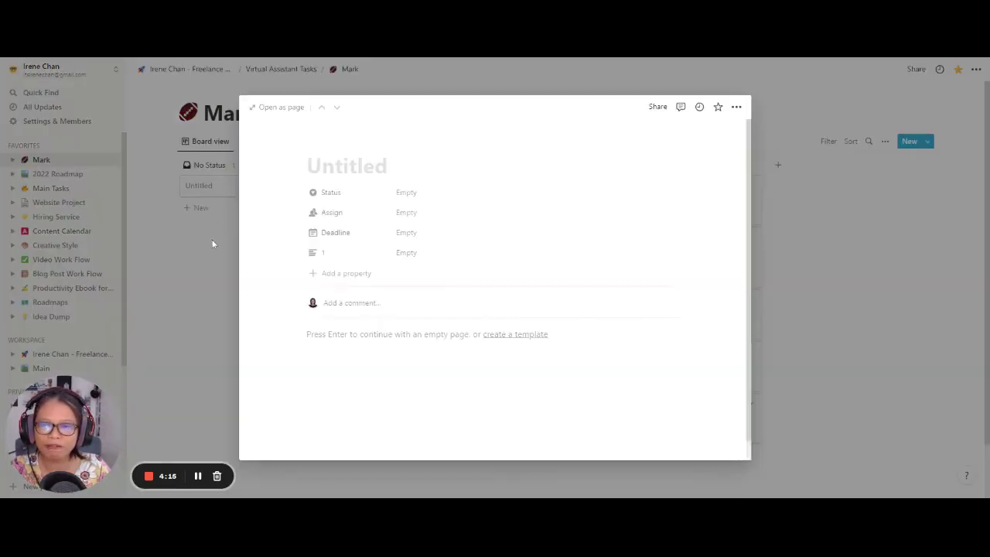
{"action": "left_click", "coordinate": [180, 299]}
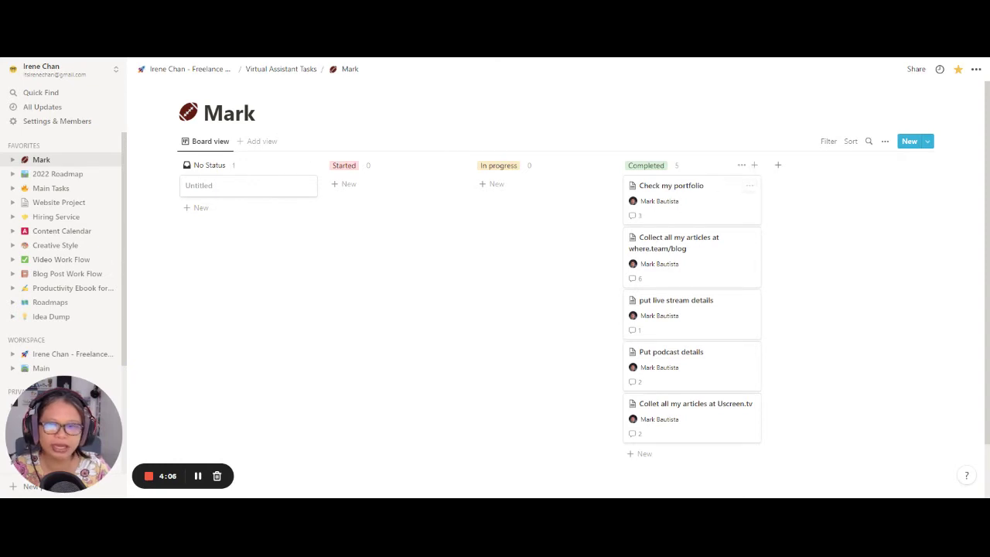
Examine the Status, Assign and Deadline choices offered in the untitled No Status card.
{"action": "left_click", "coordinate": [207, 188]}
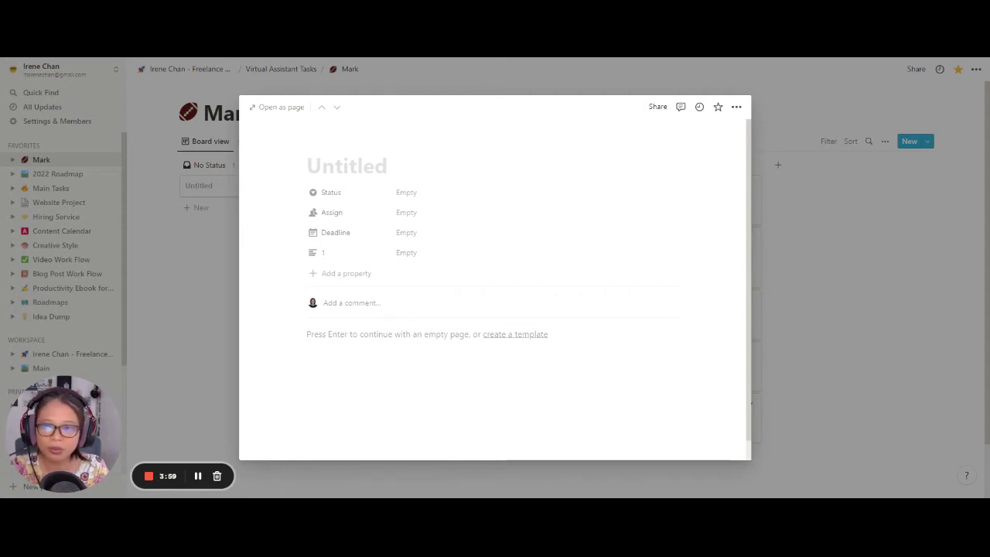
{"action": "mouse_move", "coordinate": [334, 179]}
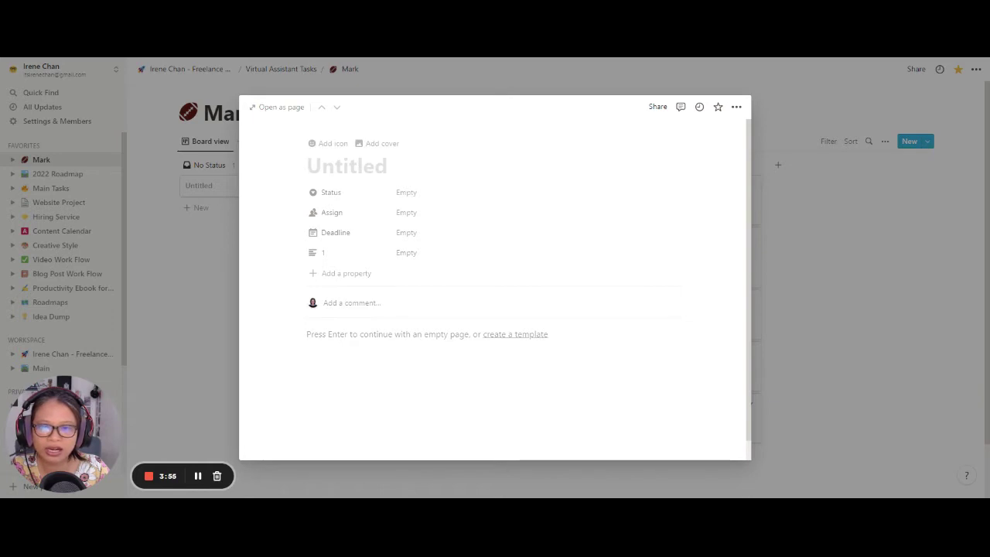
{"action": "left_click", "coordinate": [421, 199]}
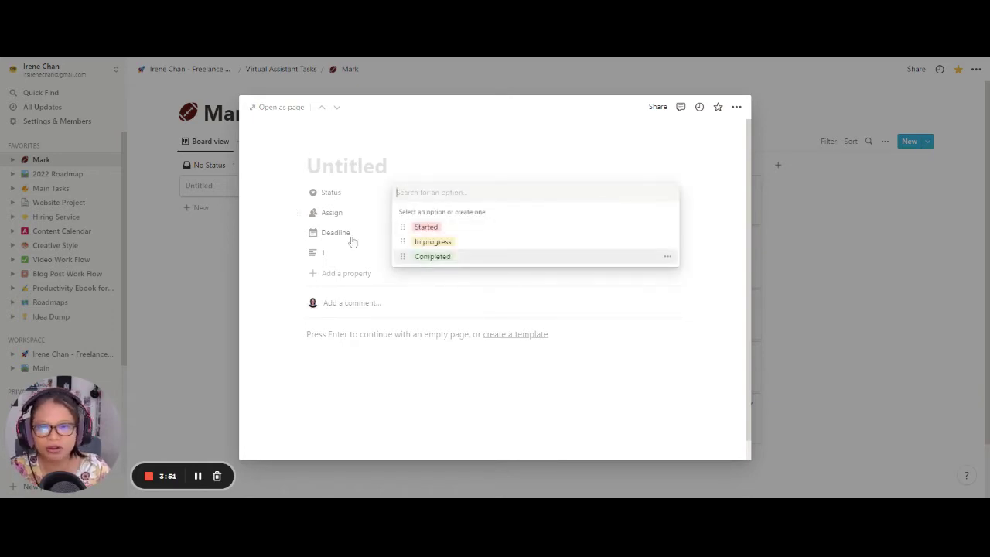
{"action": "left_click", "coordinate": [249, 193]}
{"action": "left_click", "coordinate": [481, 214]}
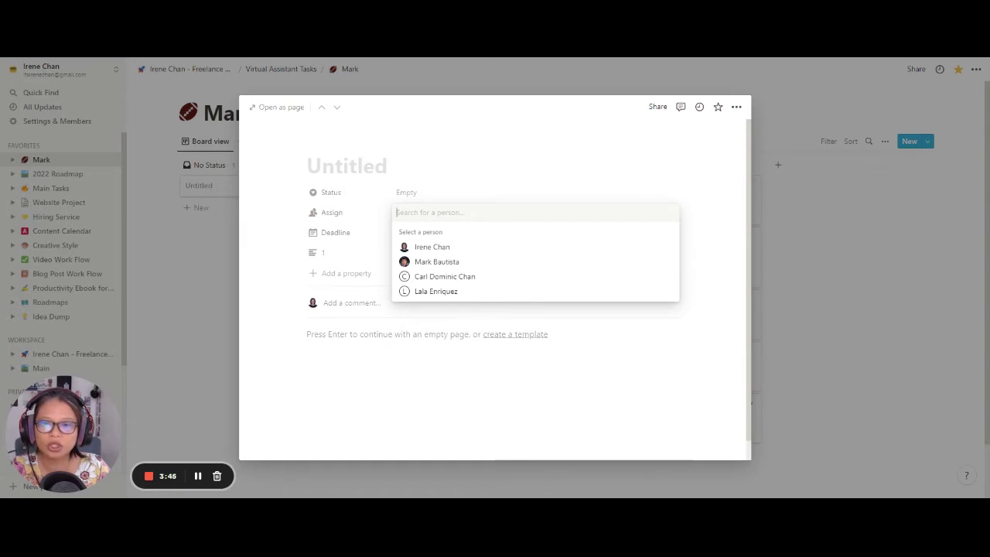
{"action": "left_click", "coordinate": [265, 224]}
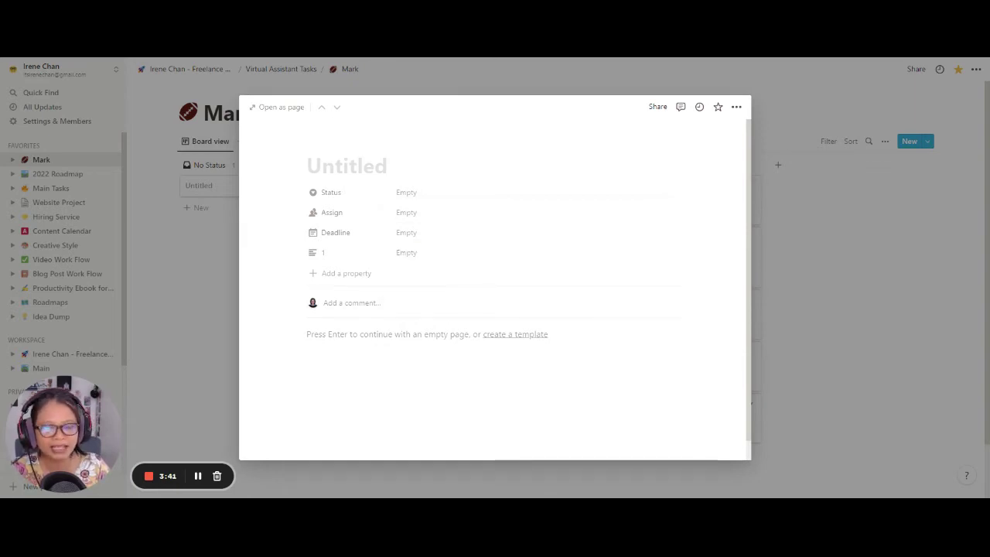
{"action": "left_click", "coordinate": [426, 236]}
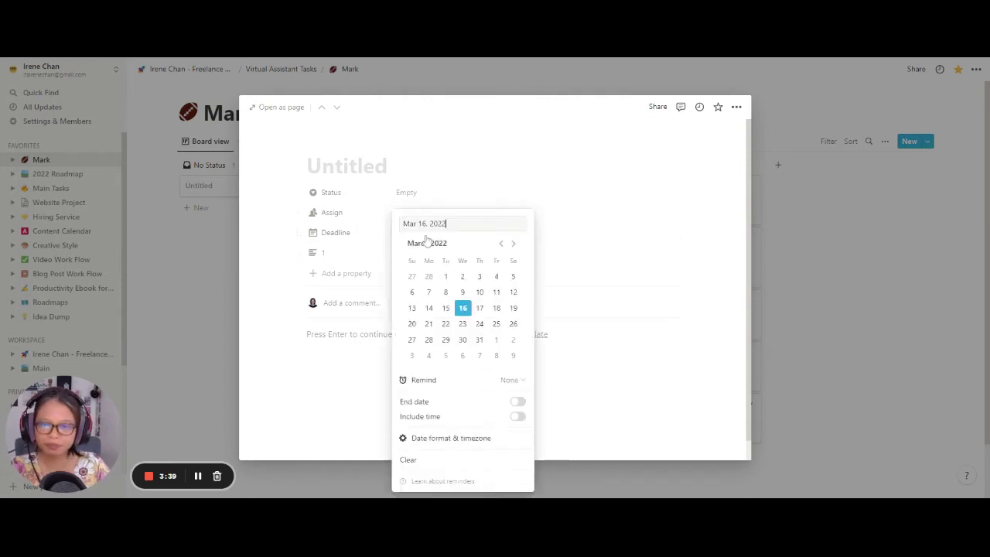
{"action": "left_click", "coordinate": [242, 255]}
Rename the card's text property "1" to "Tota Hours" and close the card.
{"action": "left_click", "coordinate": [349, 252]}
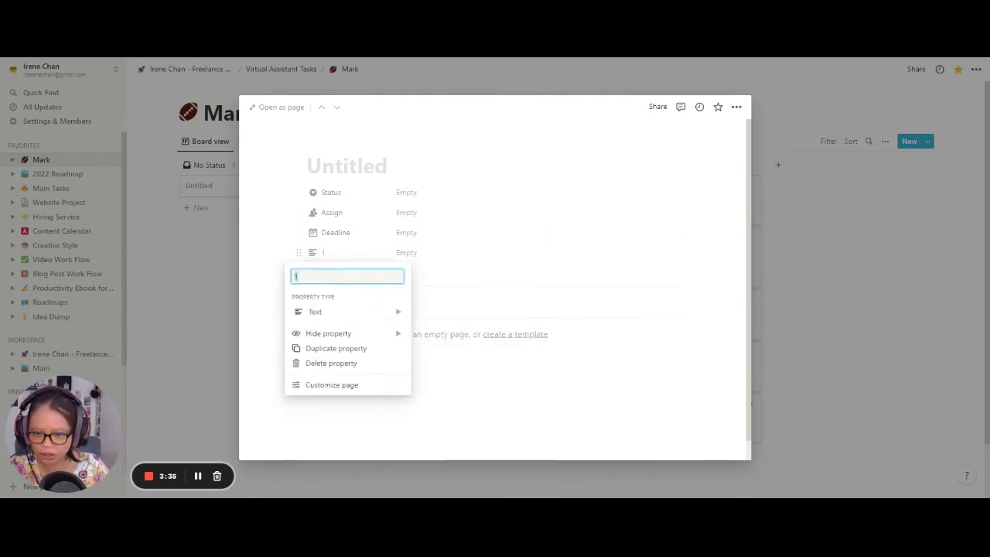
{"action": "type", "text": "Tota Hours"}
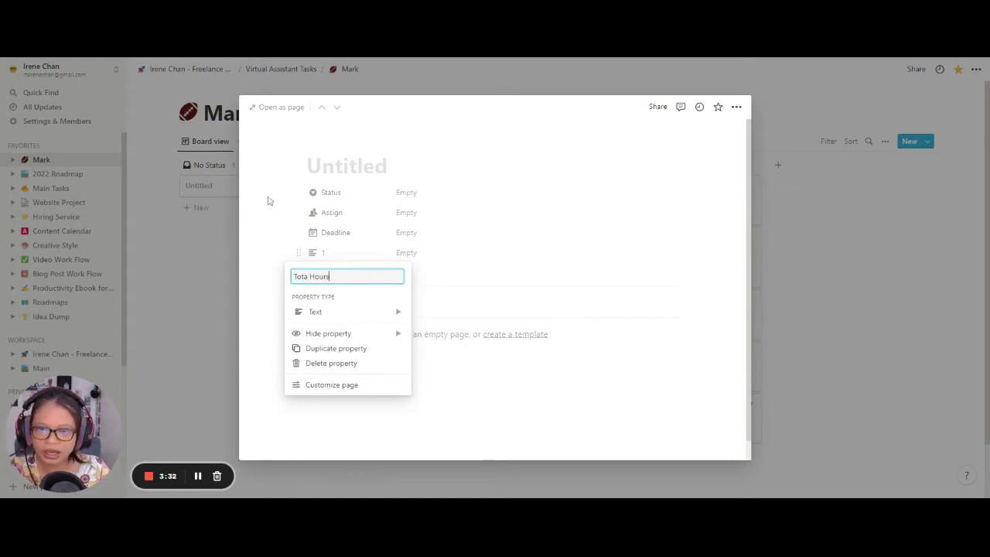
{"action": "key", "text": "Return"}
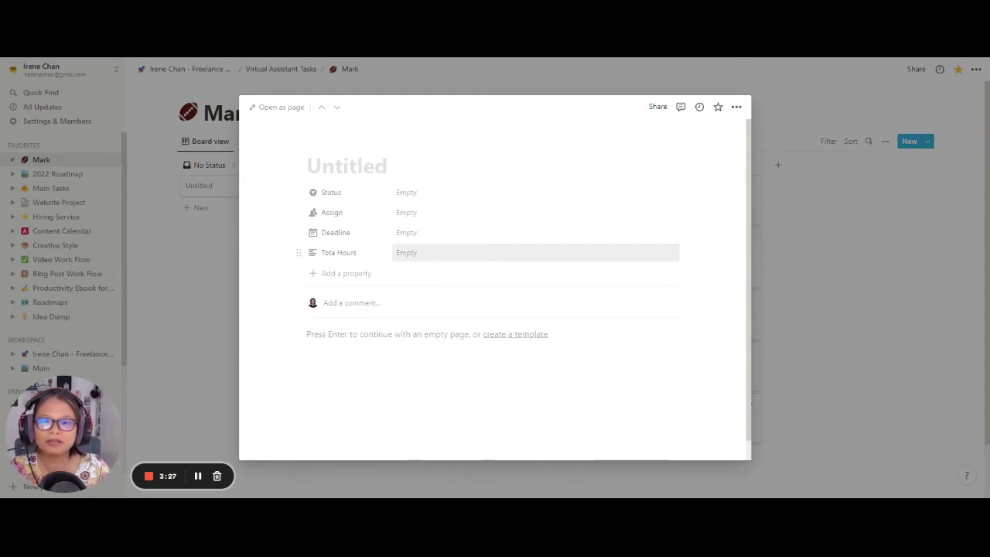
{"action": "left_click", "coordinate": [454, 252]}
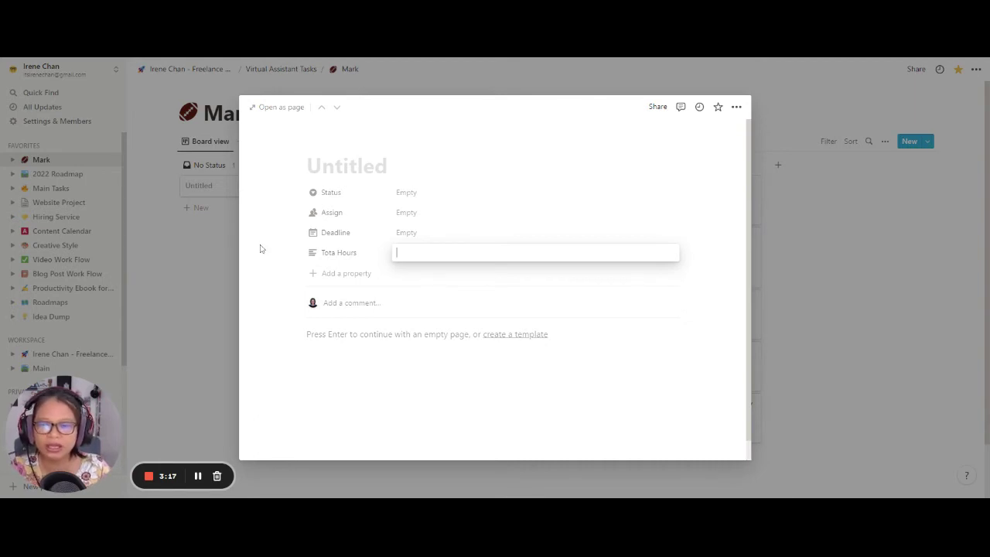
{"action": "left_click", "coordinate": [333, 171]}
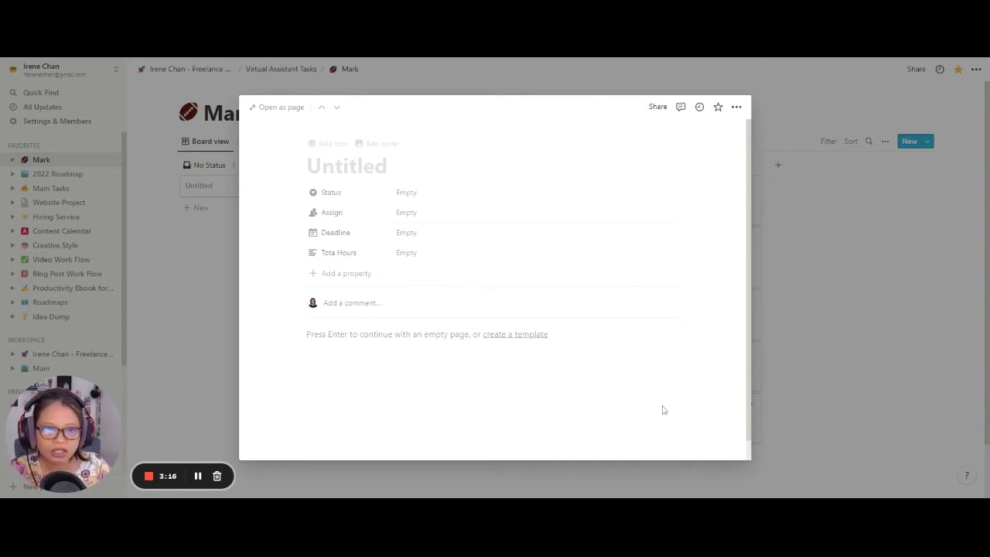
{"action": "left_click", "coordinate": [187, 271]}
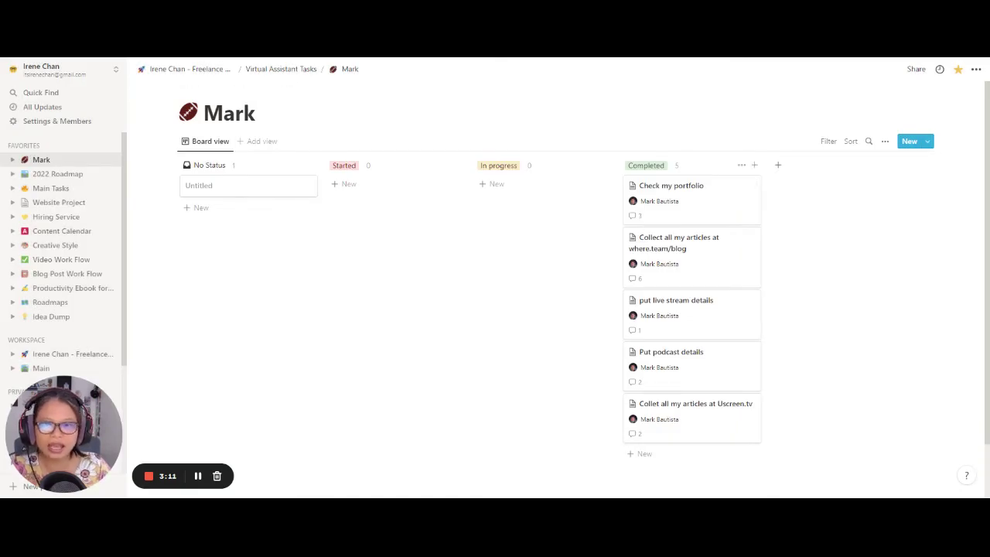
Title the untitled No Status card "Include new article from Uscreen".
{"action": "left_click", "coordinate": [223, 188]}
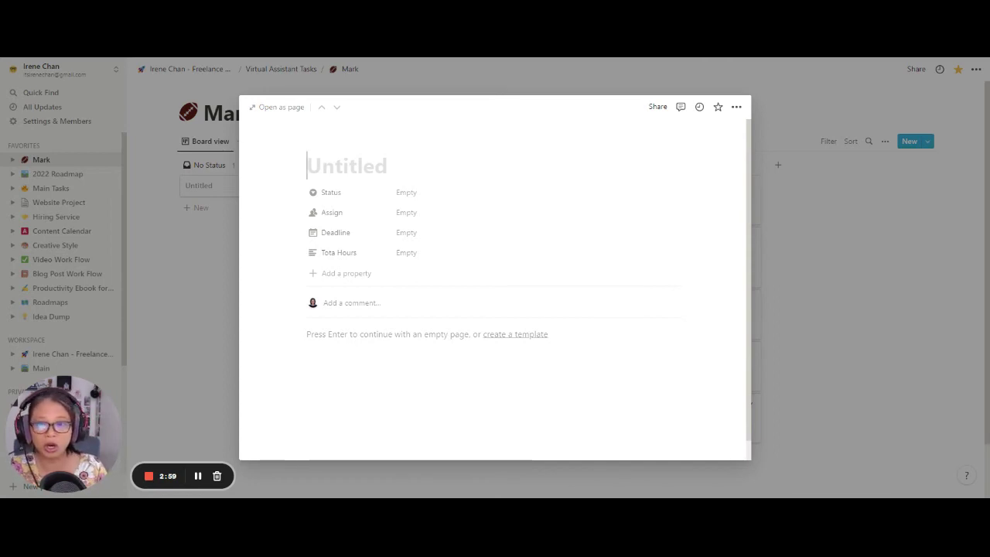
{"action": "type", "text": "W"}
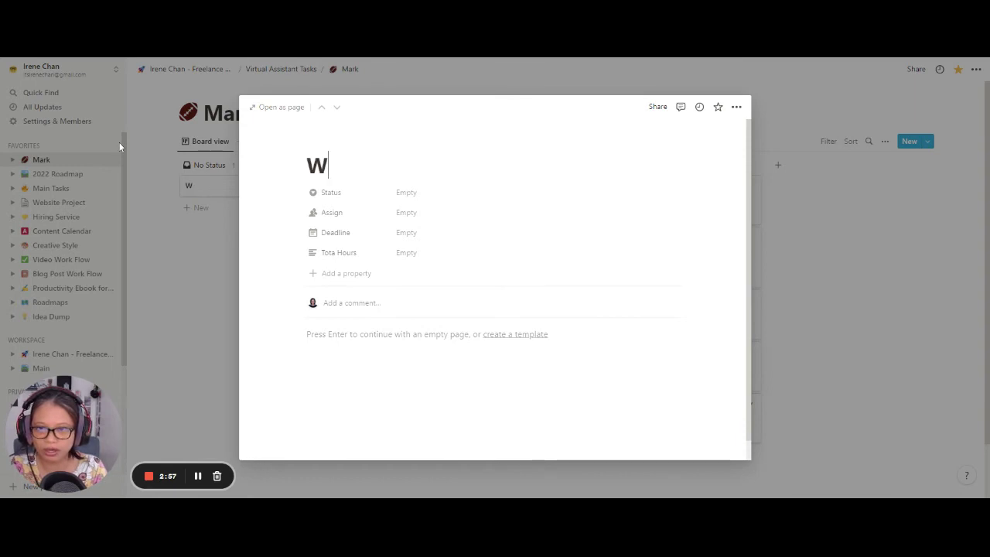
{"action": "key", "text": "BackSpace"}
{"action": "type", "text": "Incl"}
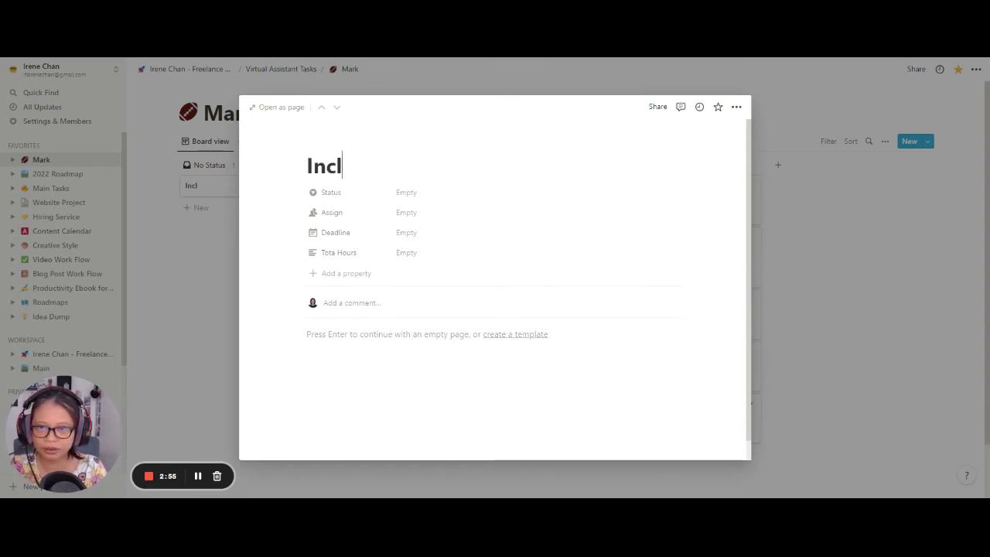
{"action": "type", "text": "ude new article f"}
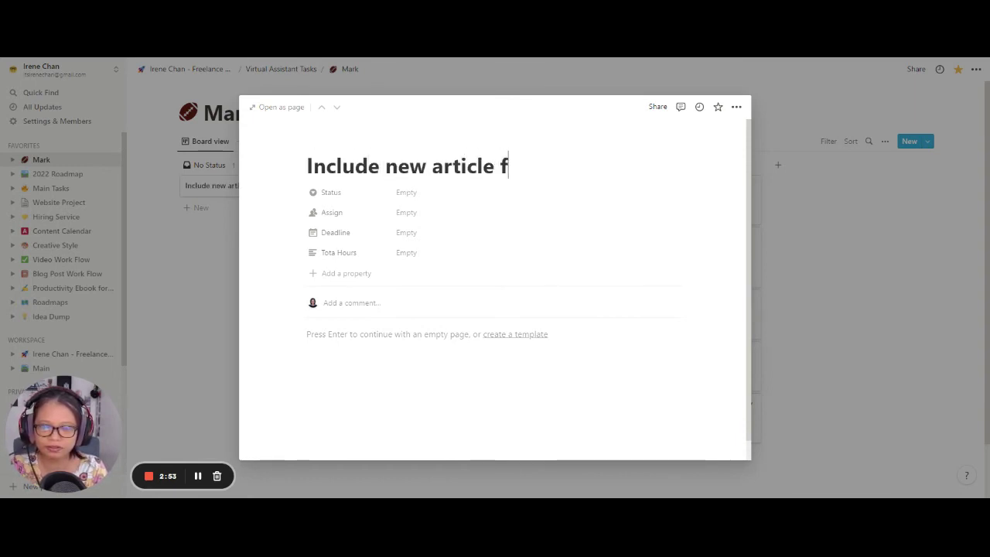
{"action": "type", "text": "rom Uscreen"}
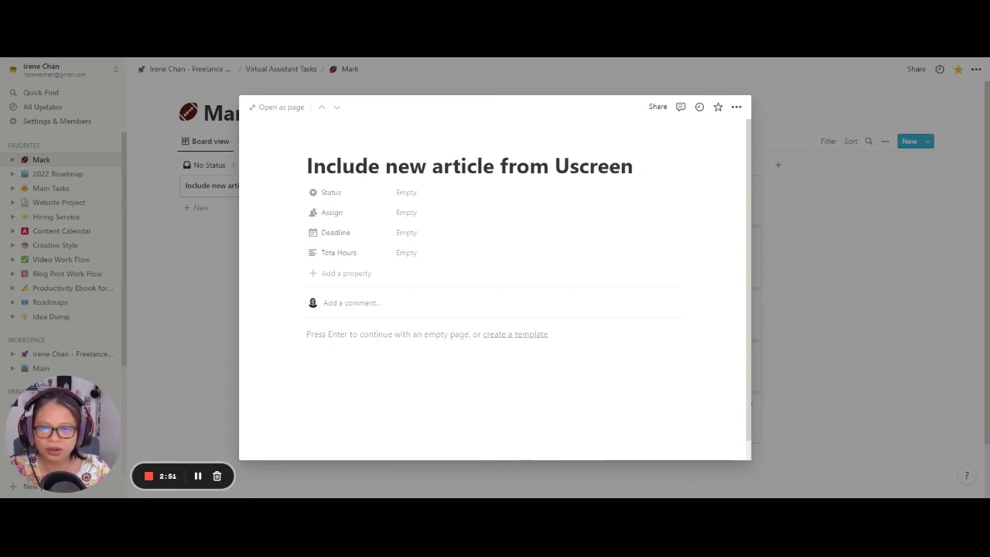
{"action": "key", "text": "Return"}
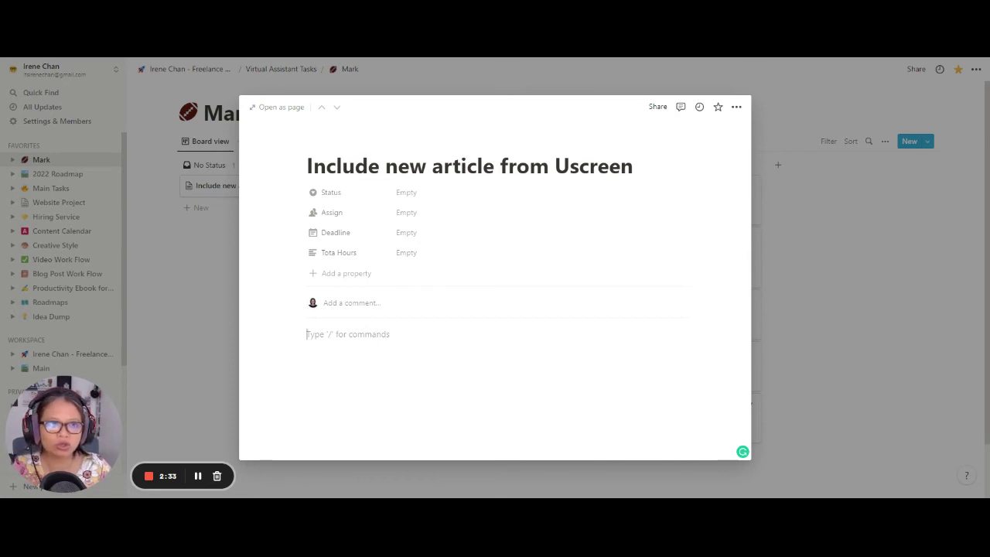
{"action": "left_click", "coordinate": [423, 195]}
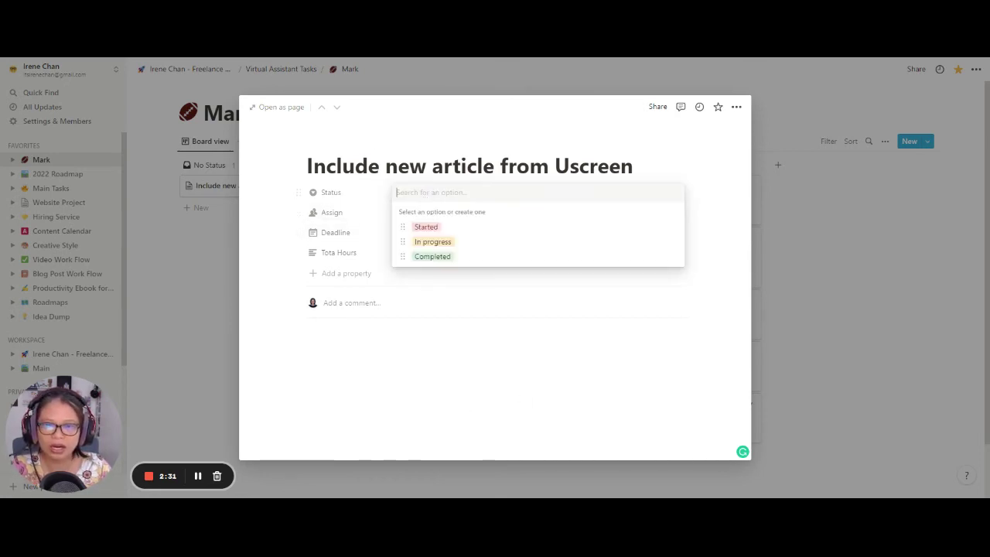
{"action": "left_click", "coordinate": [259, 190]}
{"action": "left_click", "coordinate": [338, 331]}
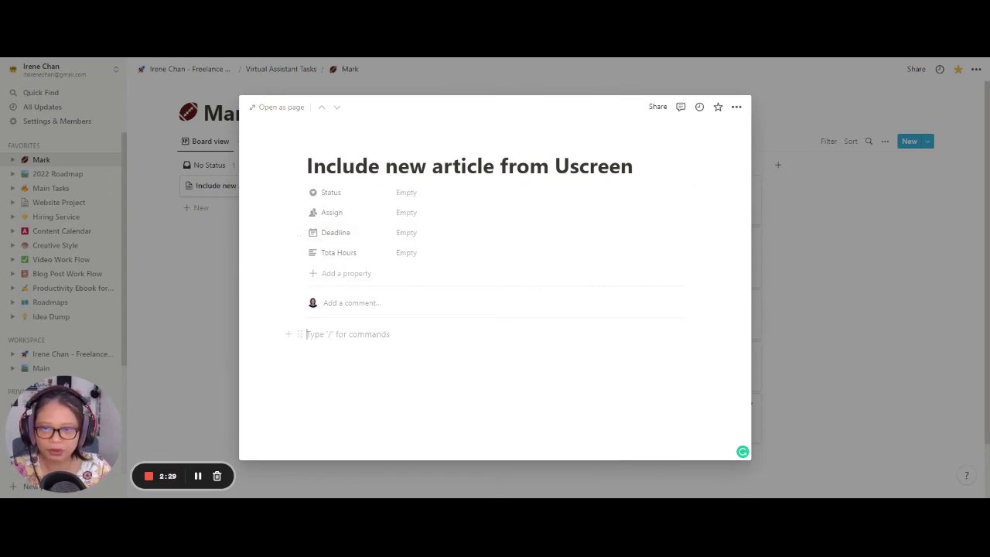
{"action": "type", "text": "https://www.uscreen.tv/blog/sell-merchandise-youtube/"}
{"action": "left_click", "coordinate": [371, 302]}
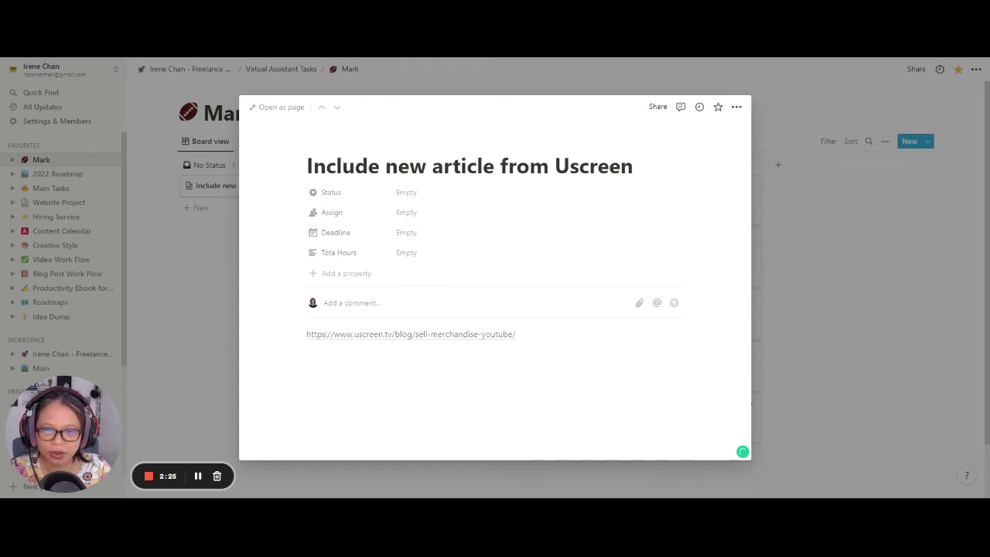
{"action": "left_click", "coordinate": [194, 256]}
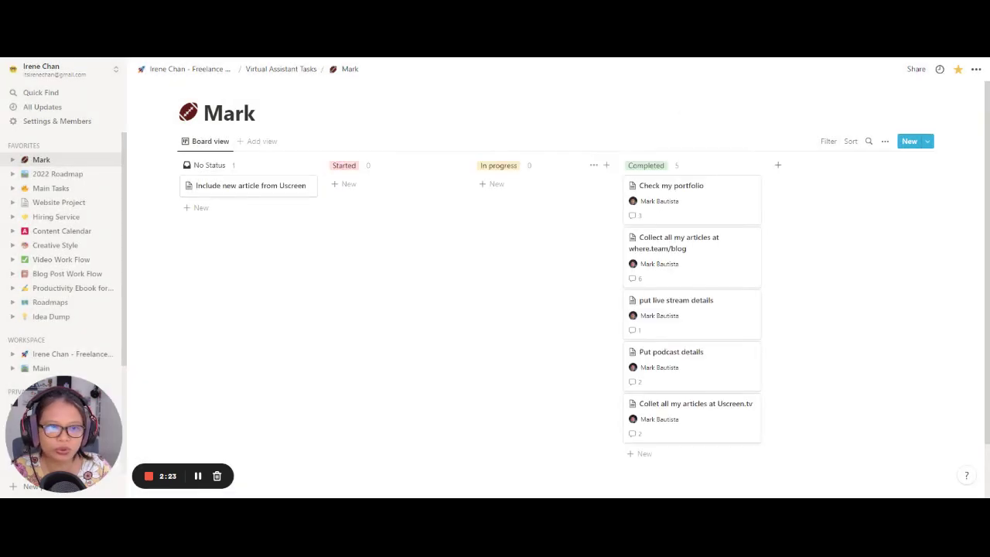
Review the comments and portfolio link in the completed "Check my portfolio" card.
{"action": "left_click", "coordinate": [681, 194]}
{"action": "scroll", "coordinate": [681, 194], "scroll_direction": "down", "scroll_amount": 3}
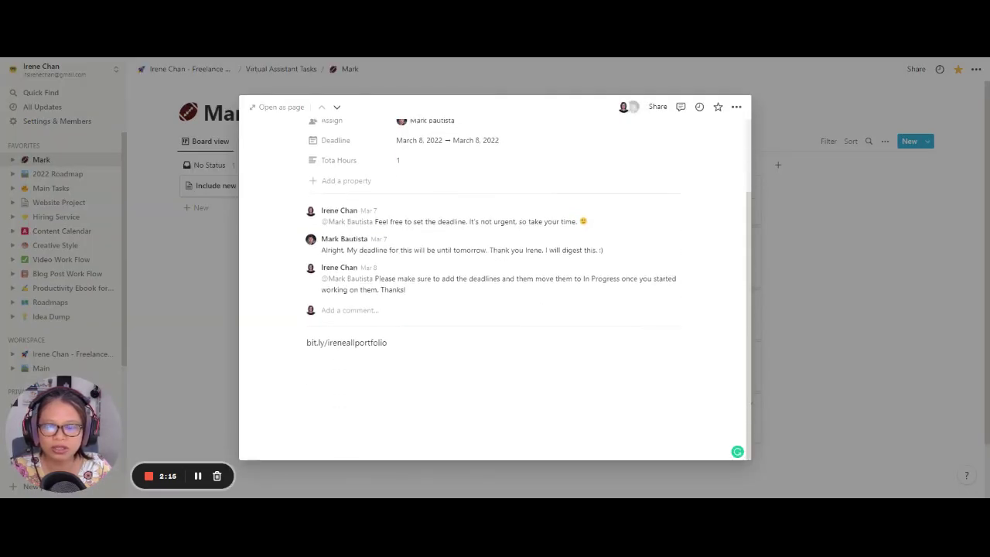
{"action": "left_click_drag", "start_coordinate": [386, 343], "coordinate": [306, 343]}
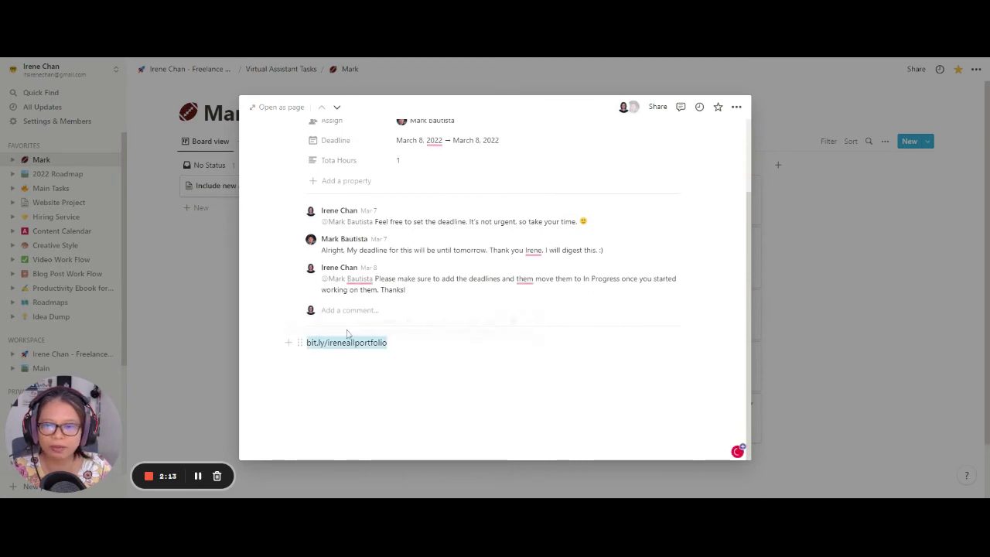
{"action": "left_click", "coordinate": [324, 360]}
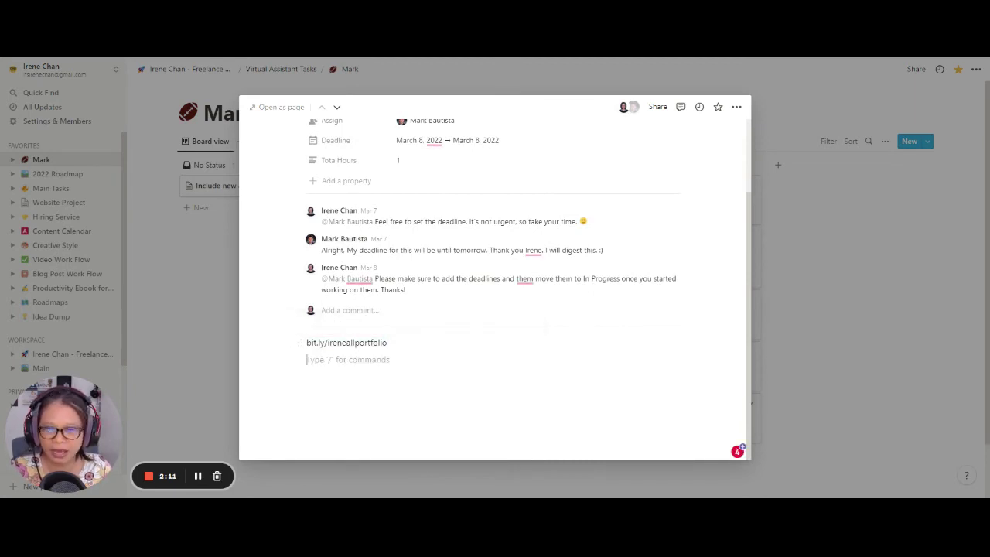
{"action": "left_click", "coordinate": [181, 300]}
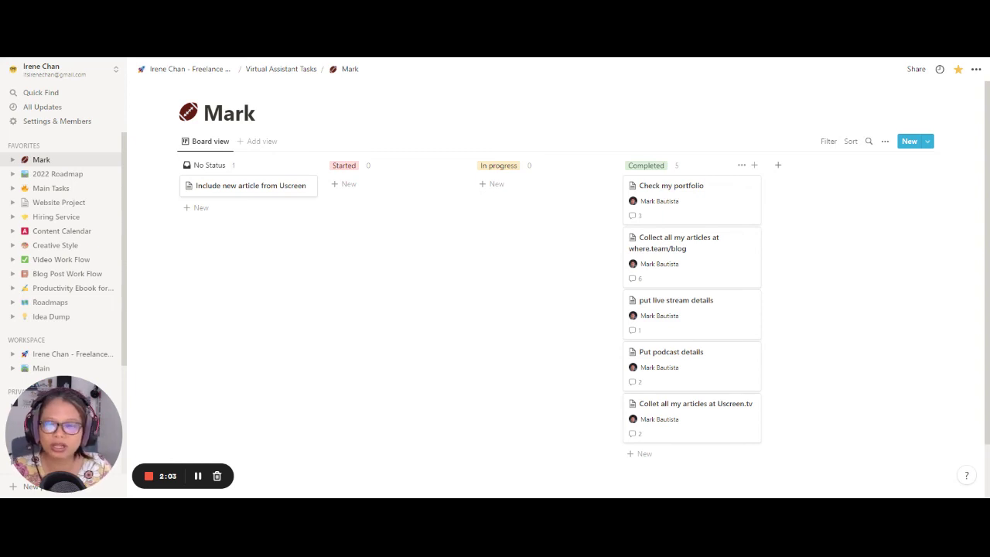
{"action": "left_click", "coordinate": [238, 193]}
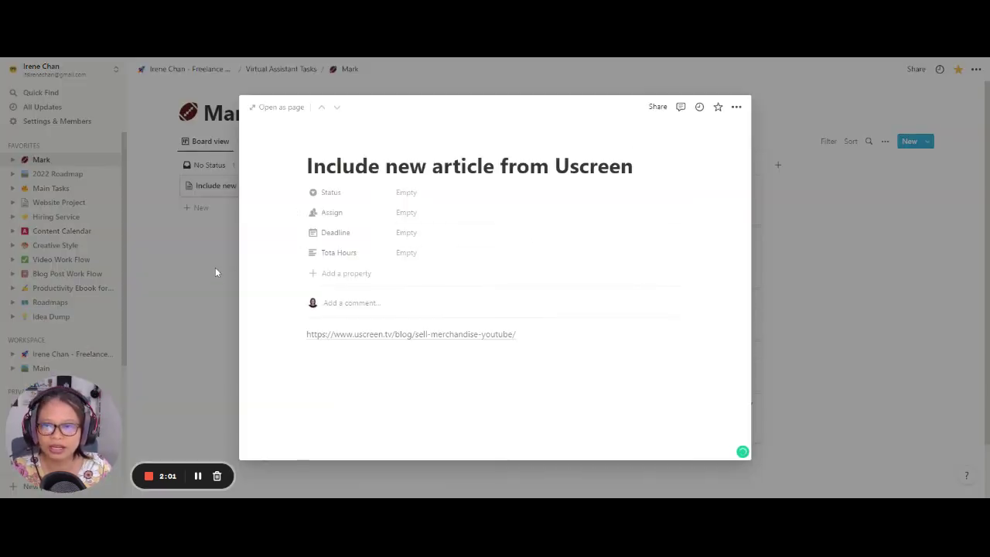
{"action": "left_click", "coordinate": [216, 272]}
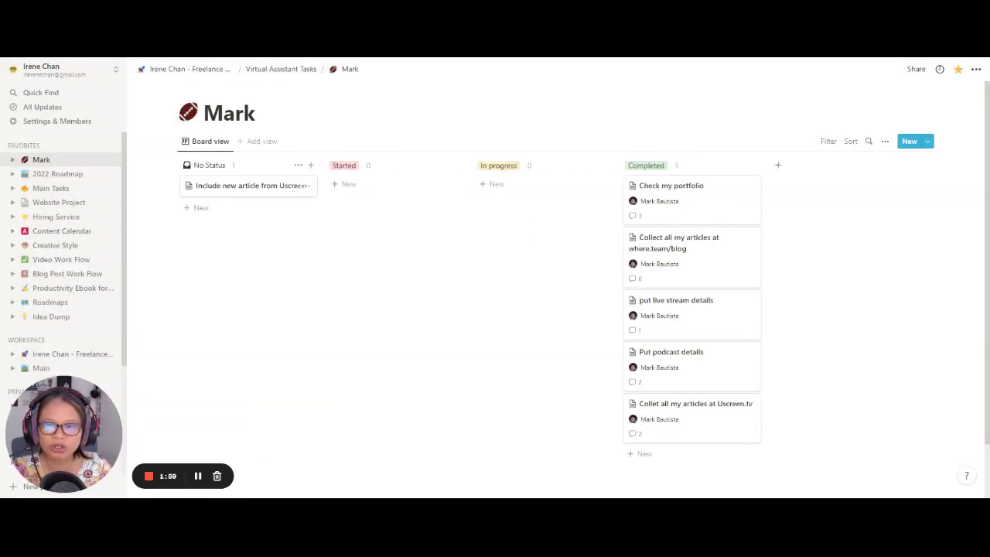
{"action": "left_click", "coordinate": [247, 194]}
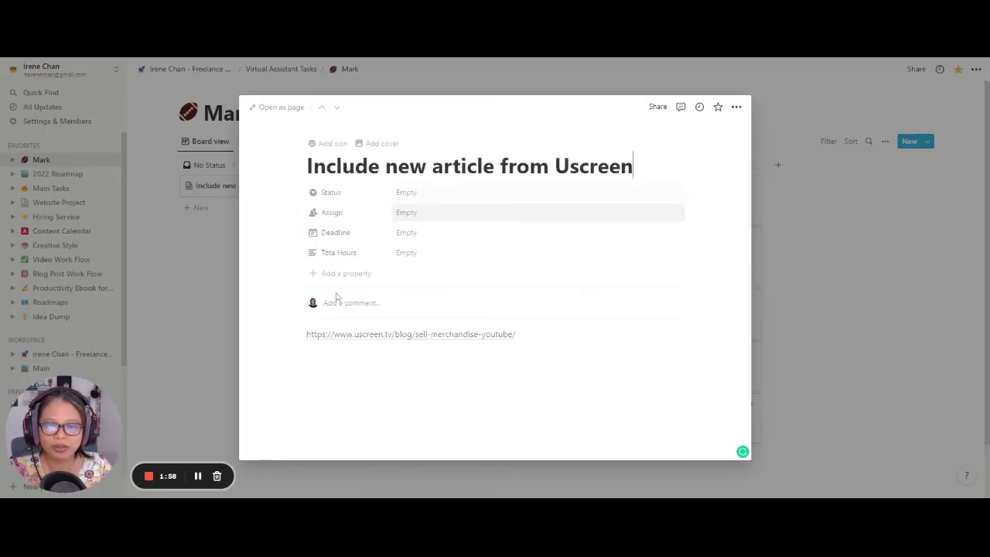
{"action": "left_click", "coordinate": [212, 275]}
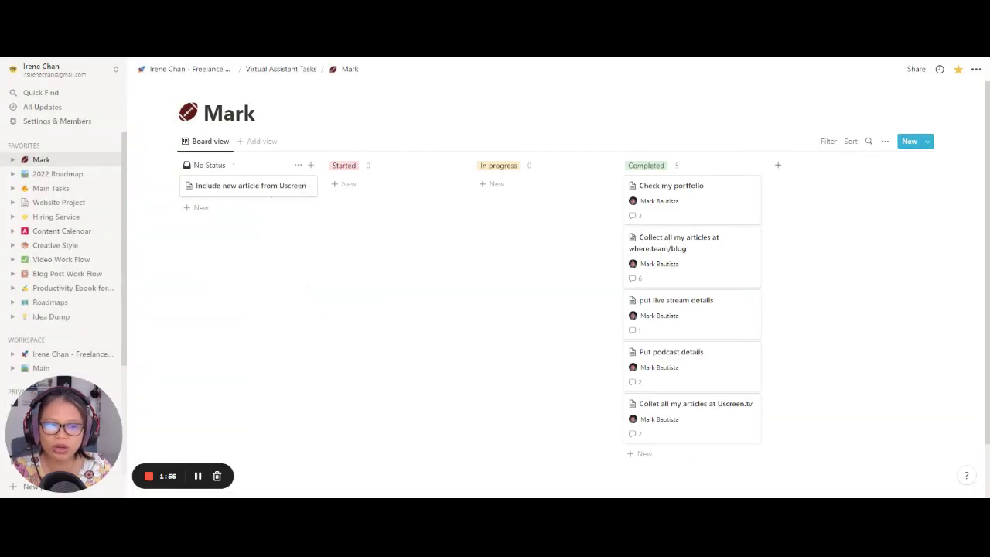